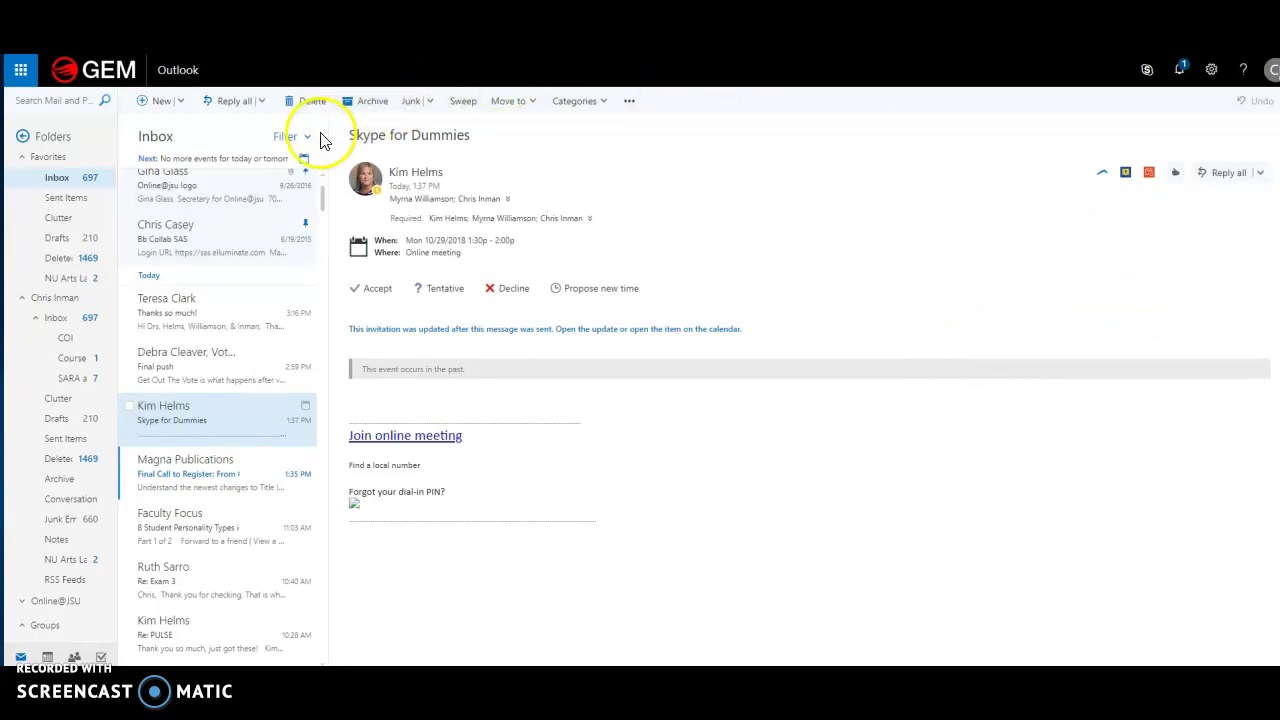
Accept the Skype for Dummies invitation, choosing 'Send the response now'.
{"action": "mouse_move", "coordinate": [228, 414]}
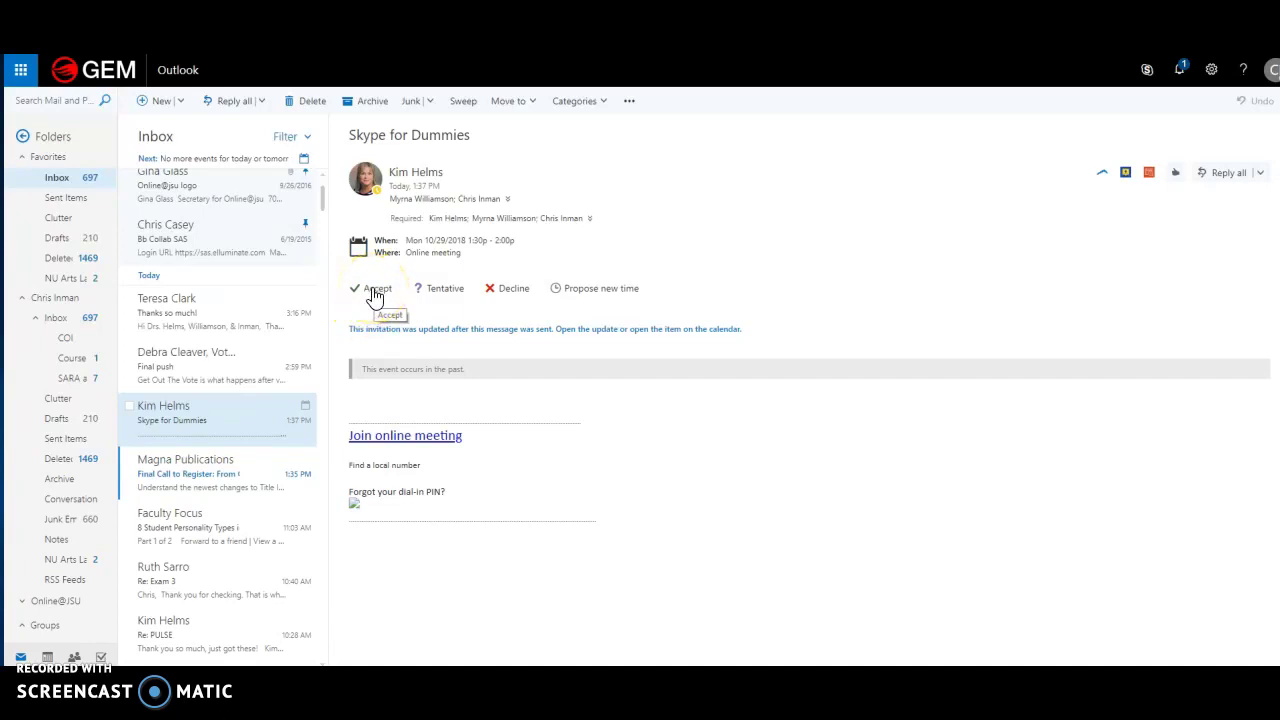
{"action": "left_click", "coordinate": [376, 292]}
{"action": "left_click", "coordinate": [412, 340]}
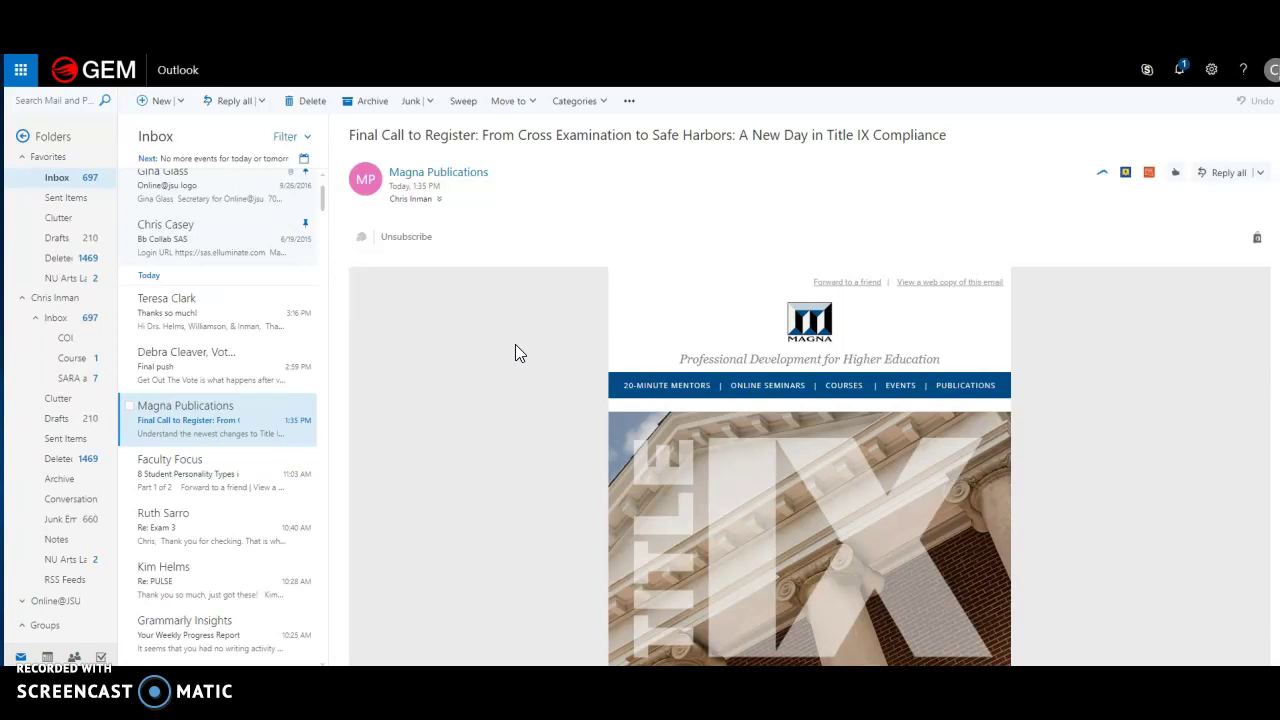
{"action": "left_click", "coordinate": [520, 365]}
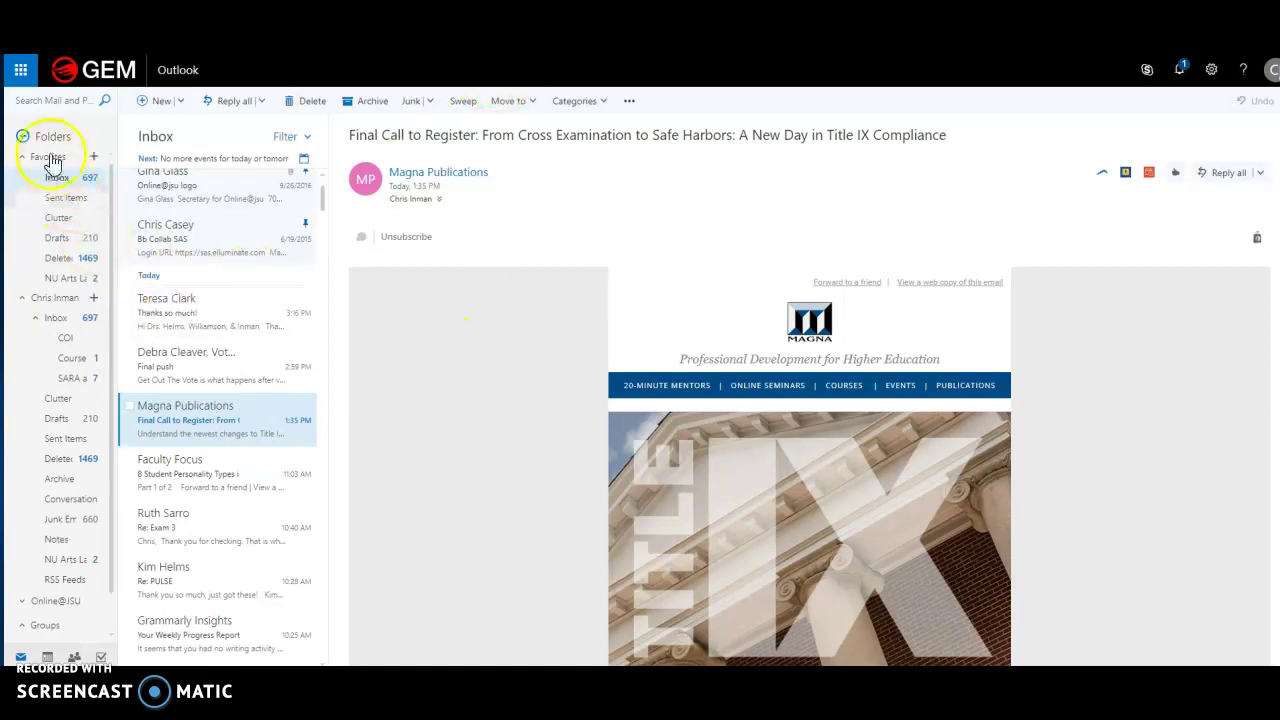
Open Calendar from the All apps list in a new browser tab.
{"action": "left_click", "coordinate": [21, 72]}
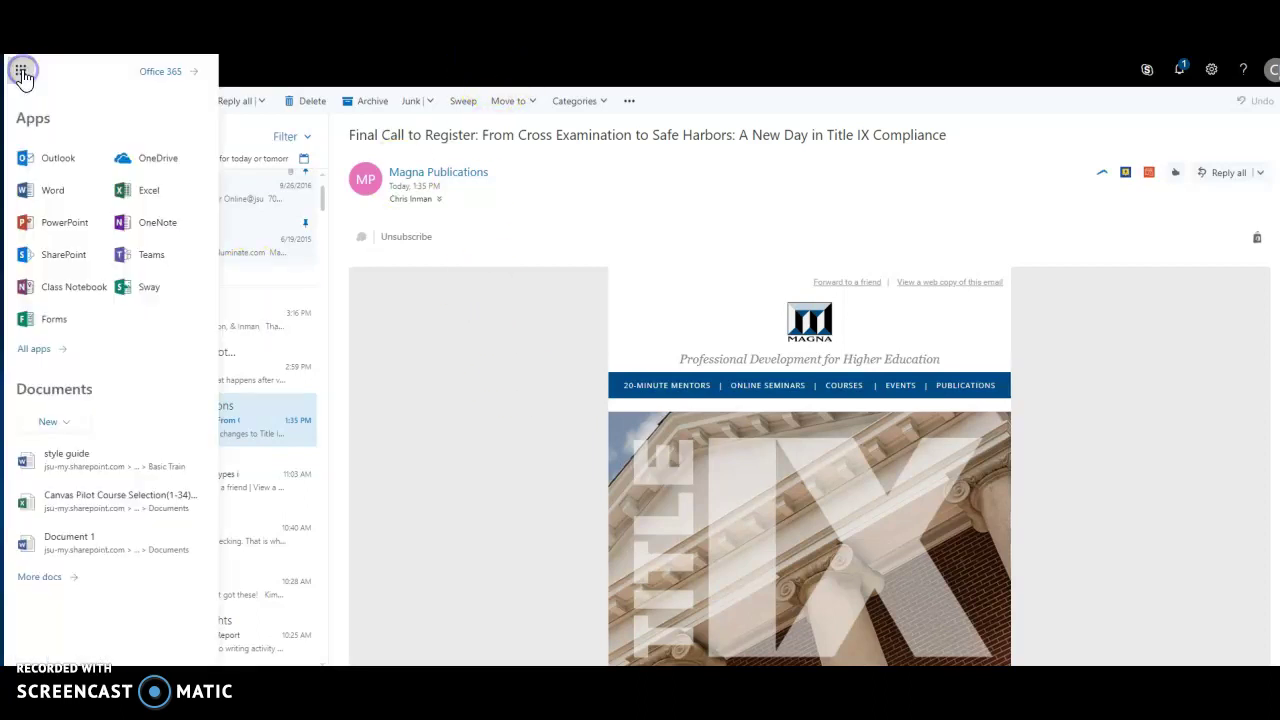
{"action": "left_click", "coordinate": [38, 348]}
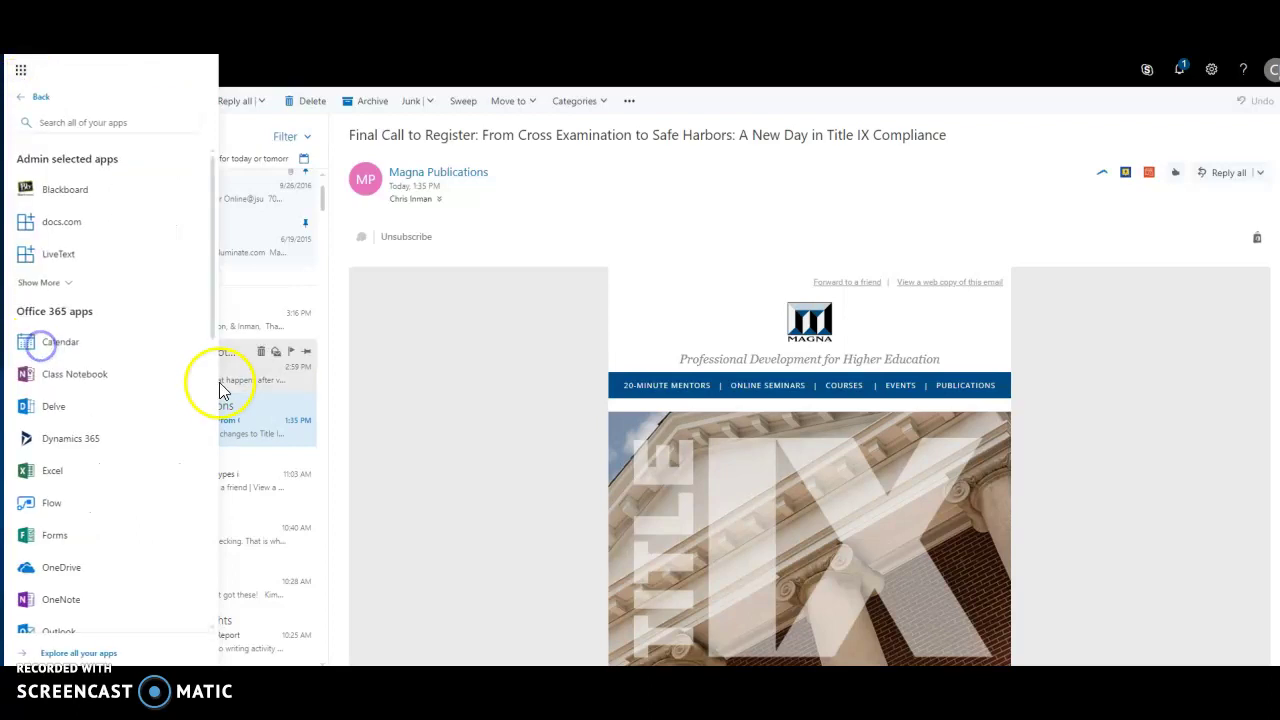
{"action": "right_click", "coordinate": [66, 342]}
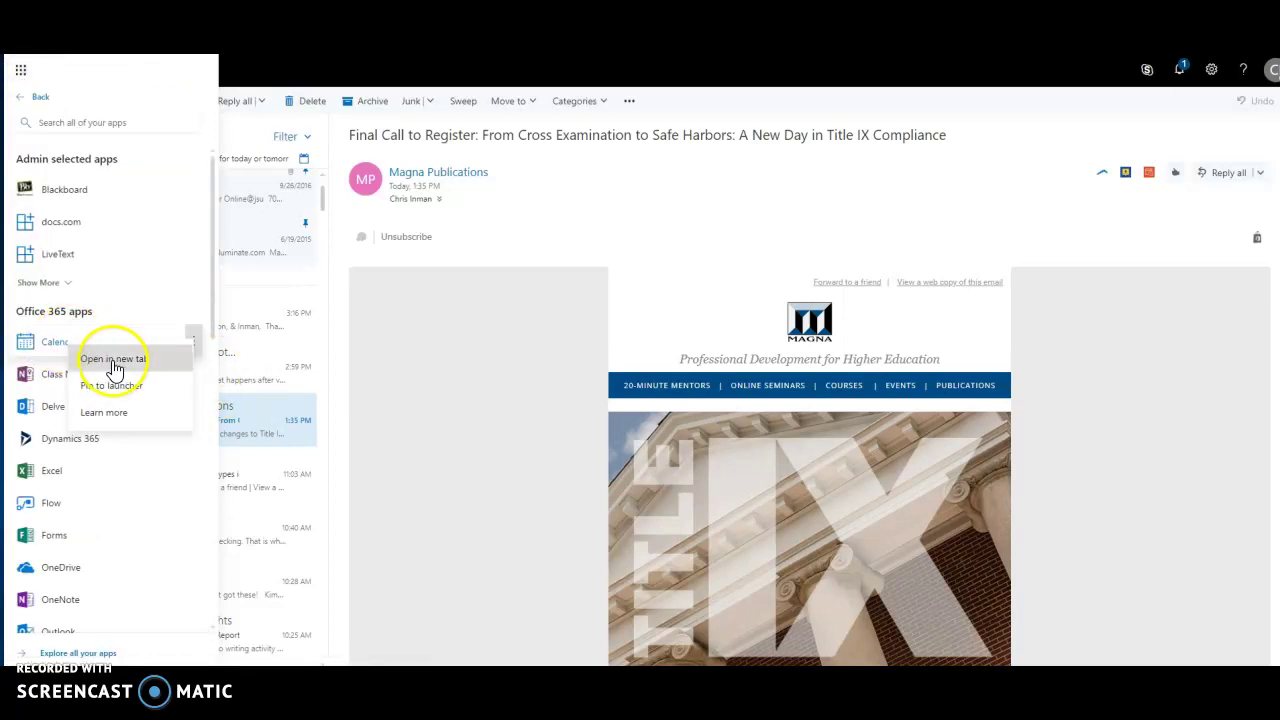
{"action": "right_click", "coordinate": [55, 338]}
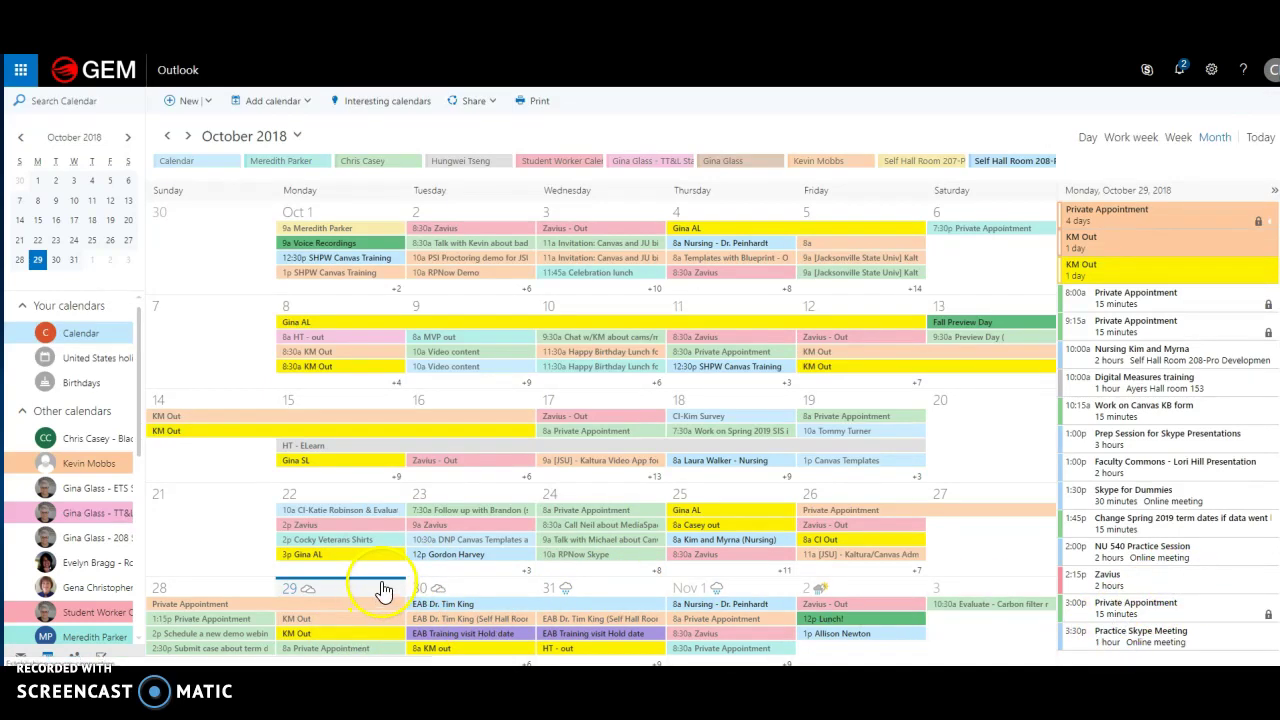
Open the October 29 3:30 Practice Skype Meeting details and join the meeting.
{"action": "left_click", "coordinate": [376, 596]}
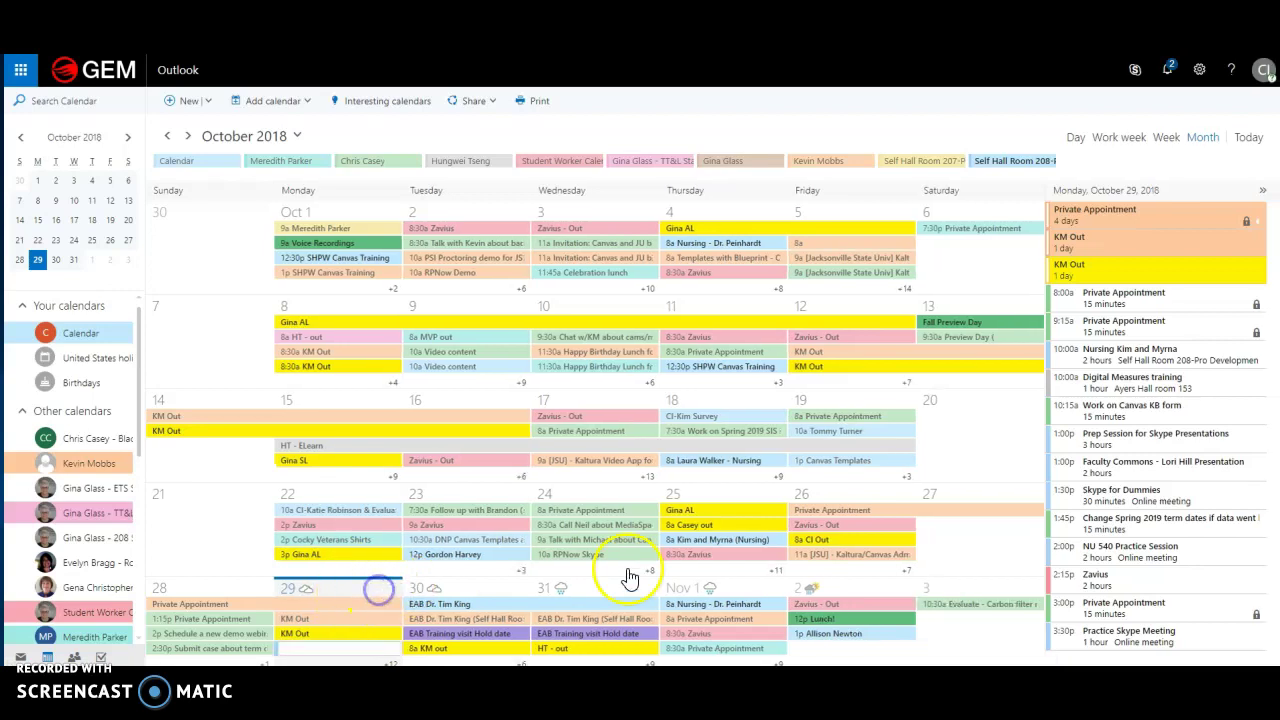
{"action": "left_click", "coordinate": [831, 133]}
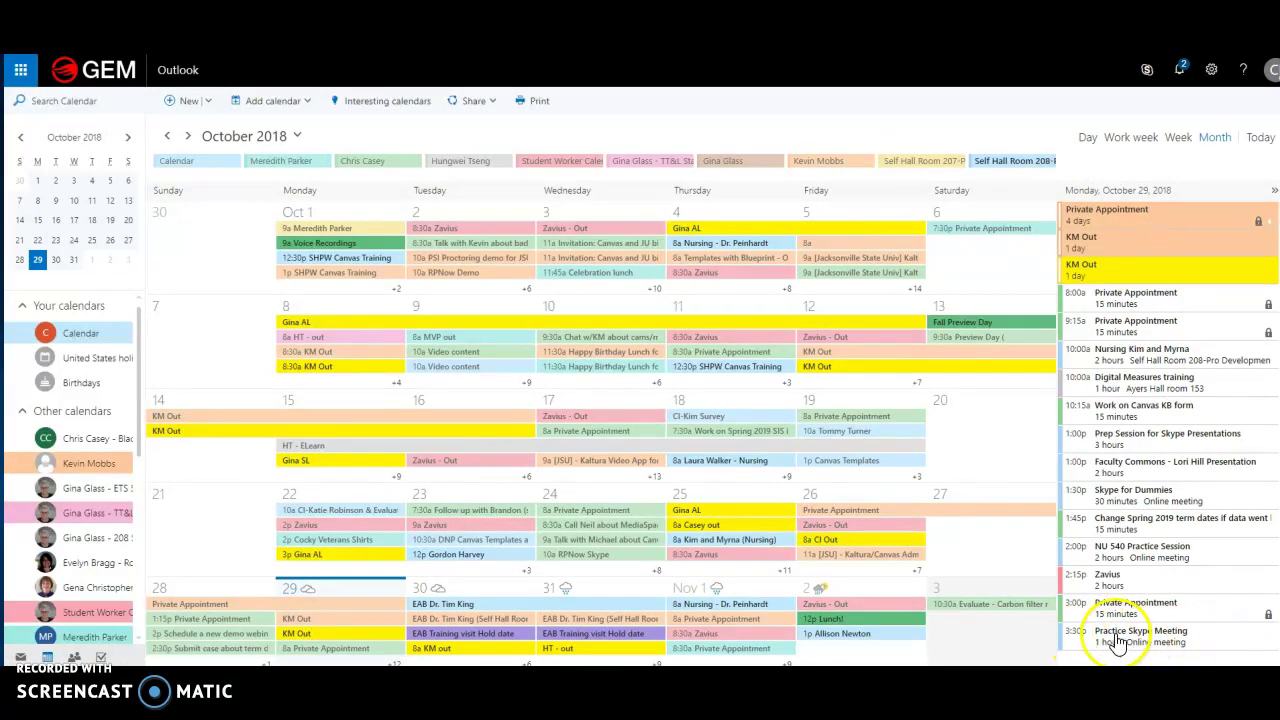
{"action": "left_click", "coordinate": [1118, 640]}
{"action": "left_click", "coordinate": [1097, 636]}
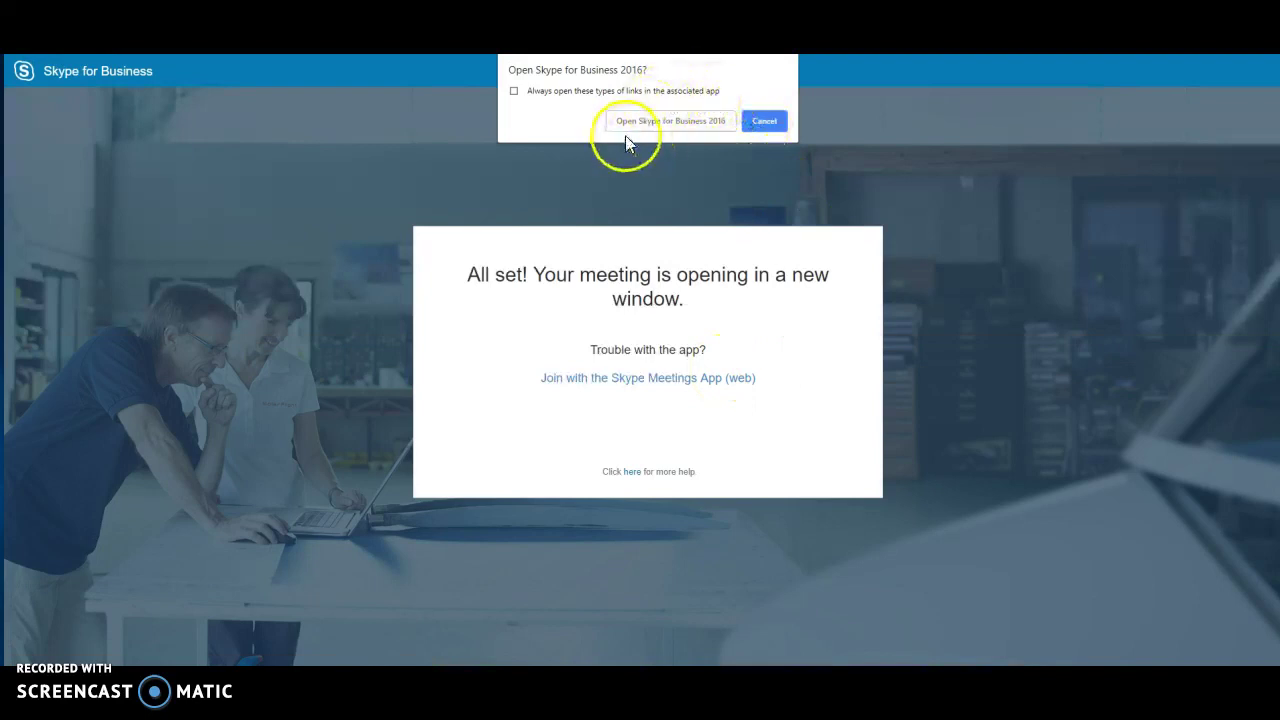
Let the browser open Skype for Business 2016 and bring its meeting window forward.
{"action": "left_click", "coordinate": [700, 124]}
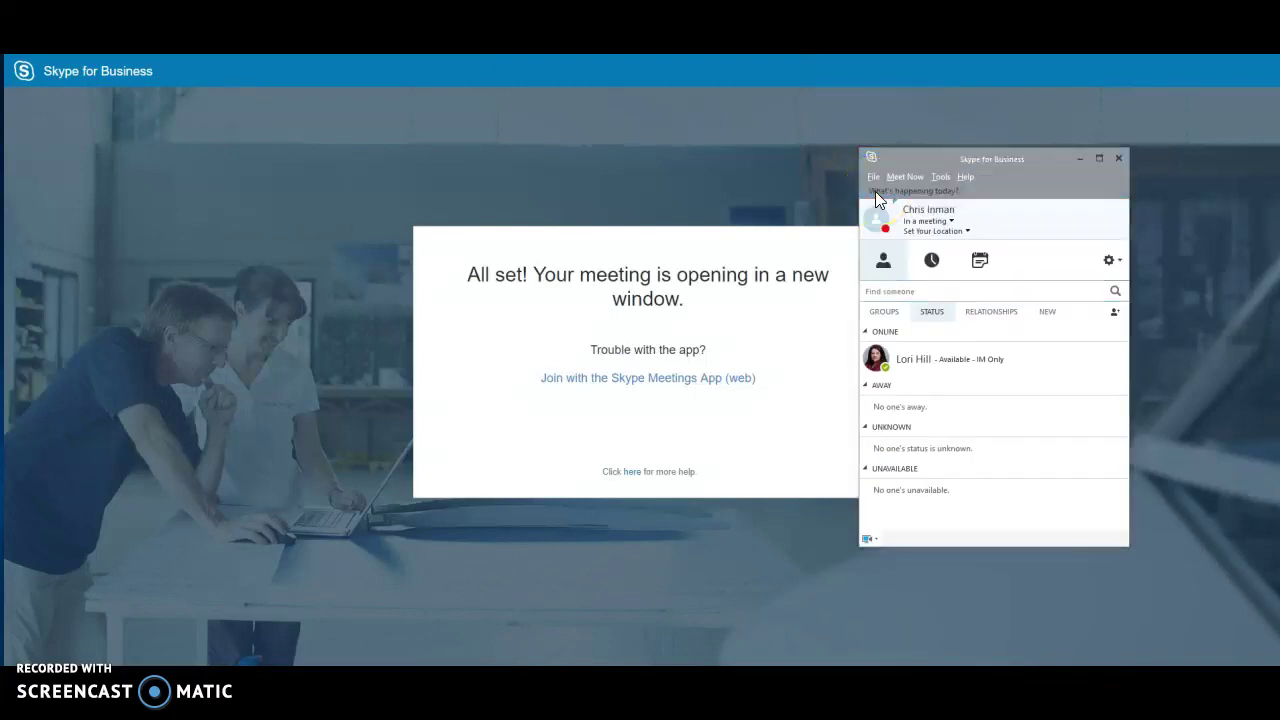
{"action": "left_click", "coordinate": [1036, 172]}
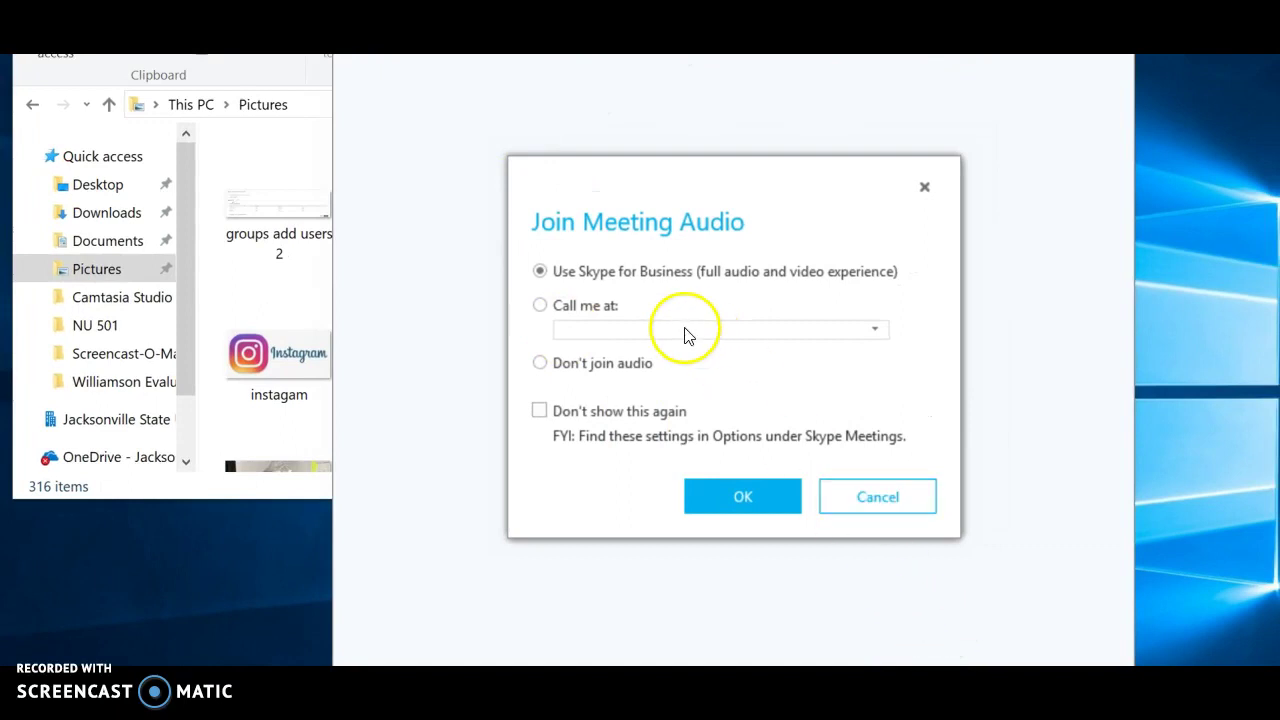
Join meeting audio using Skype for Business, then reposition the conversation window.
{"action": "left_click", "coordinate": [749, 508]}
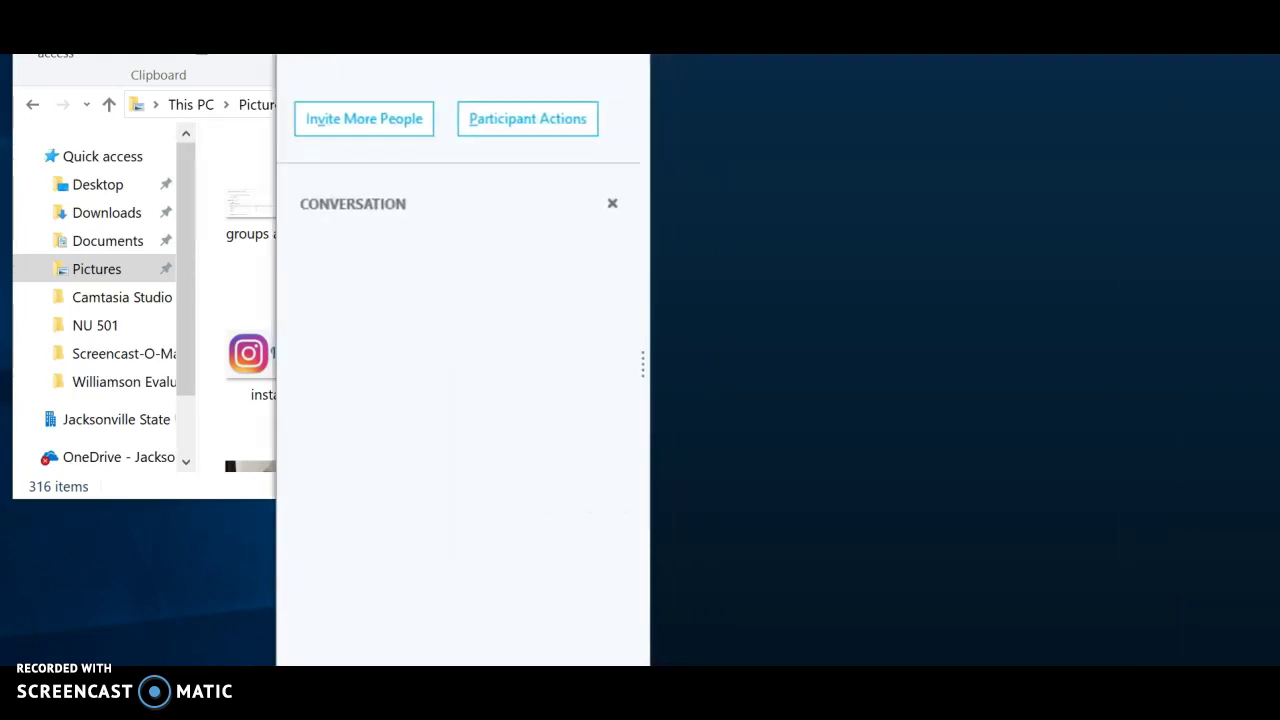
{"action": "mouse_move", "coordinate": [570, 22]}
{"action": "left_mouse_down"}
{"action": "mouse_move", "coordinate": [539, 99]}
{"action": "mouse_move", "coordinate": [535, 87]}
{"action": "left_mouse_up"}
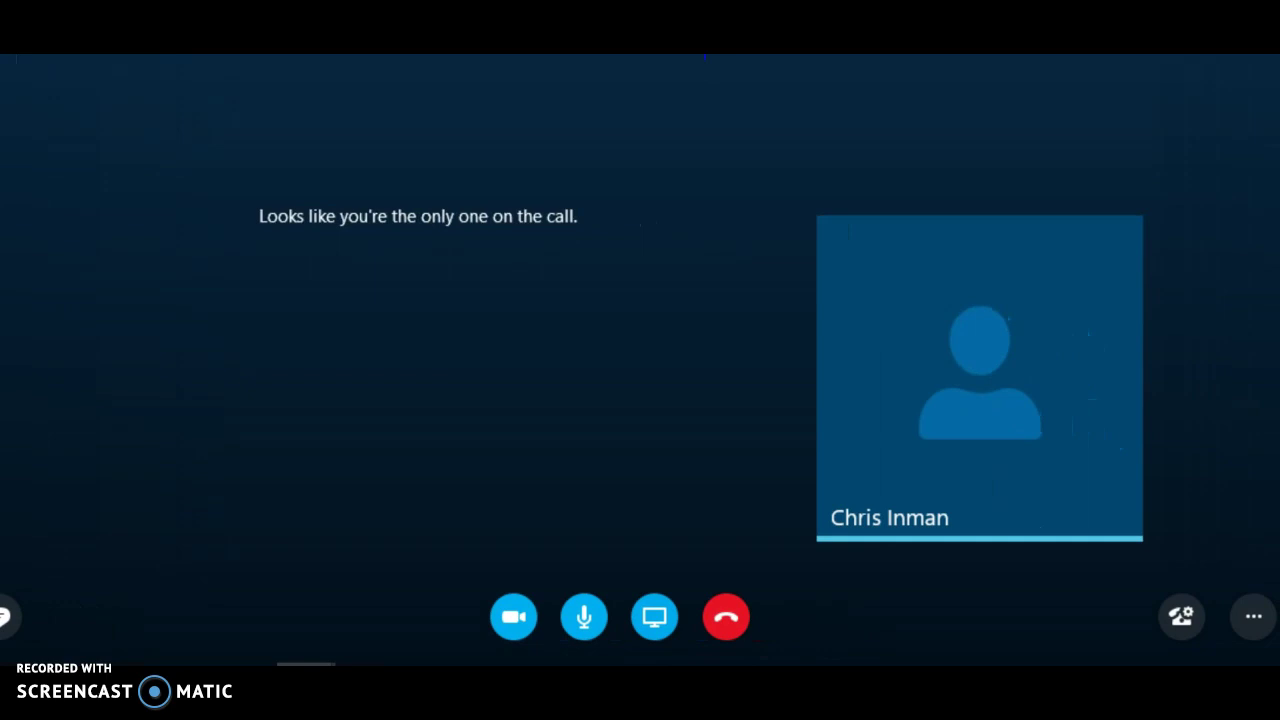
Start My Video to share the webcam, then toggle the microphone back on.
{"action": "left_click", "coordinate": [510, 618]}
{"action": "left_click", "coordinate": [521, 614]}
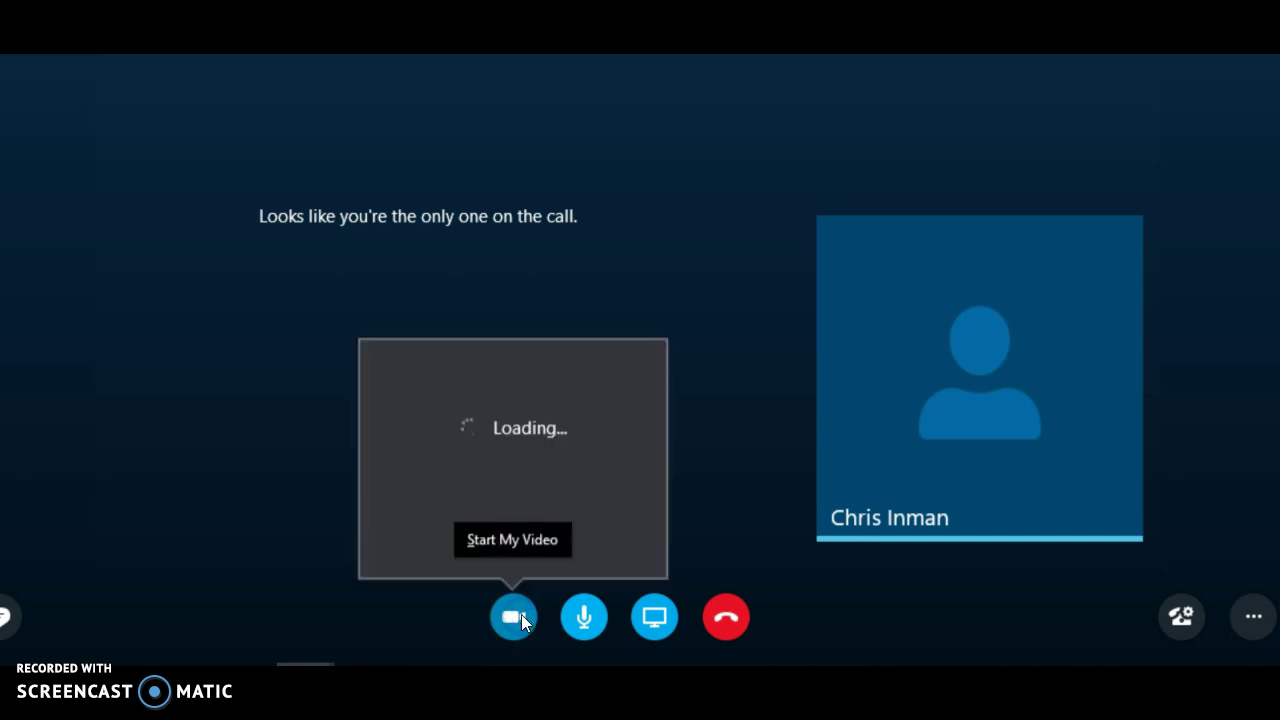
{"action": "left_click", "coordinate": [530, 545]}
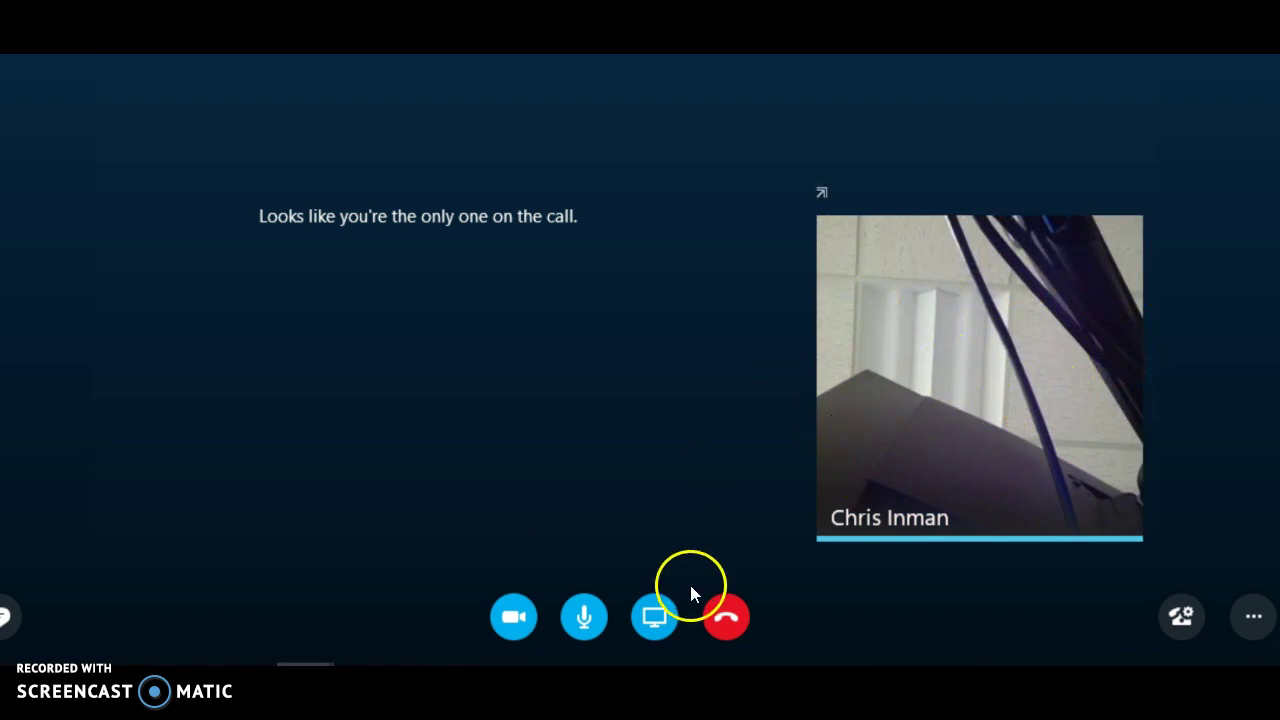
{"action": "left_click", "coordinate": [591, 622]}
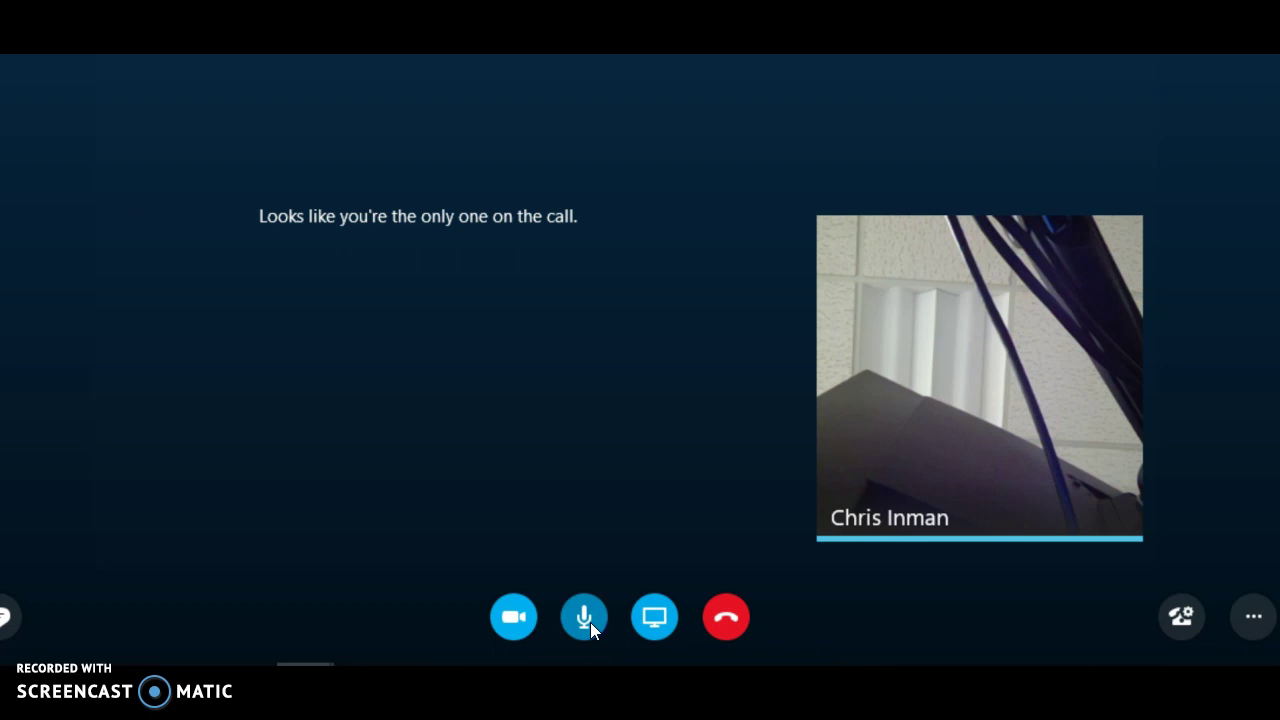
{"action": "left_click", "coordinate": [709, 653]}
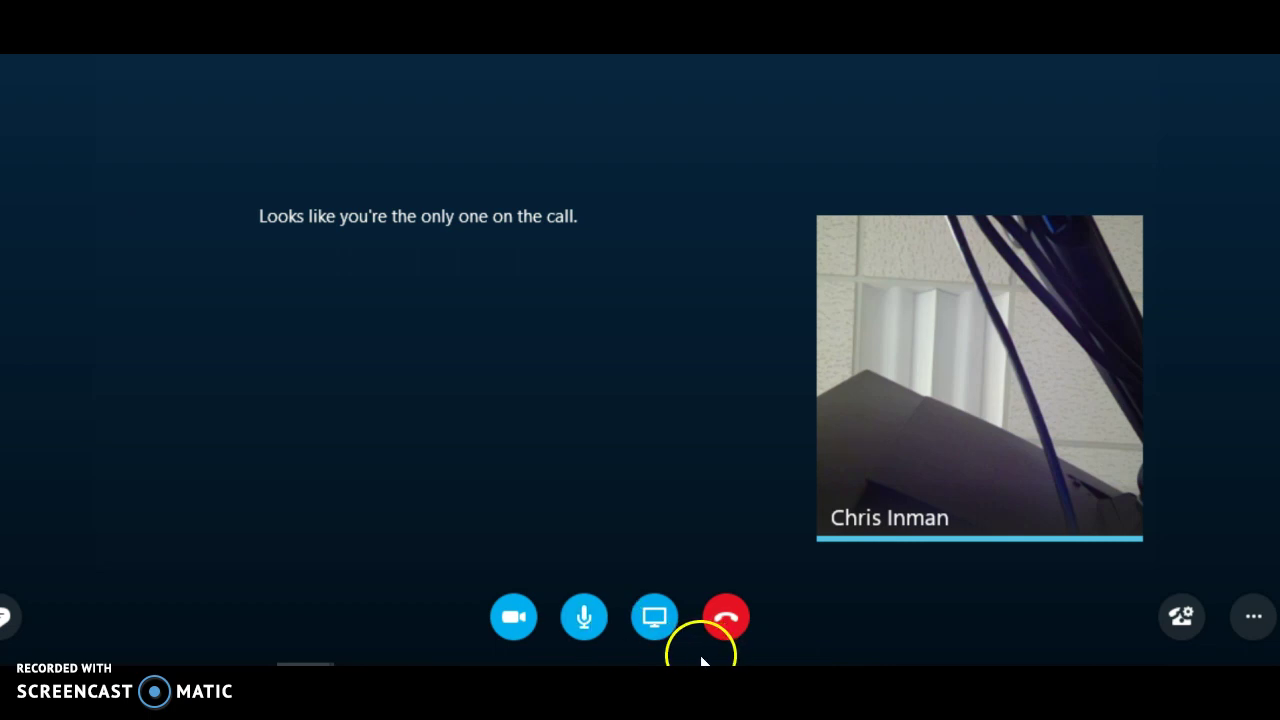
Choose Present Desktop… from the Present menu to get the monitor choices.
{"action": "left_click", "coordinate": [656, 621]}
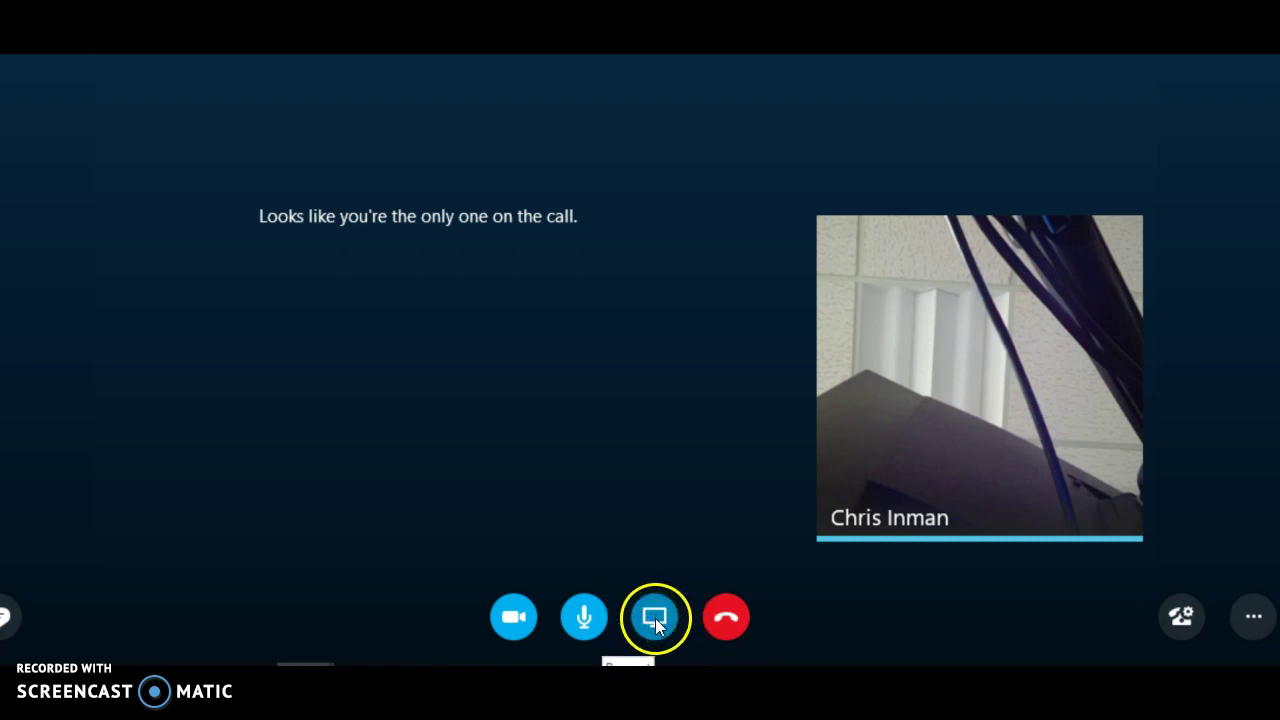
{"action": "left_click", "coordinate": [655, 620]}
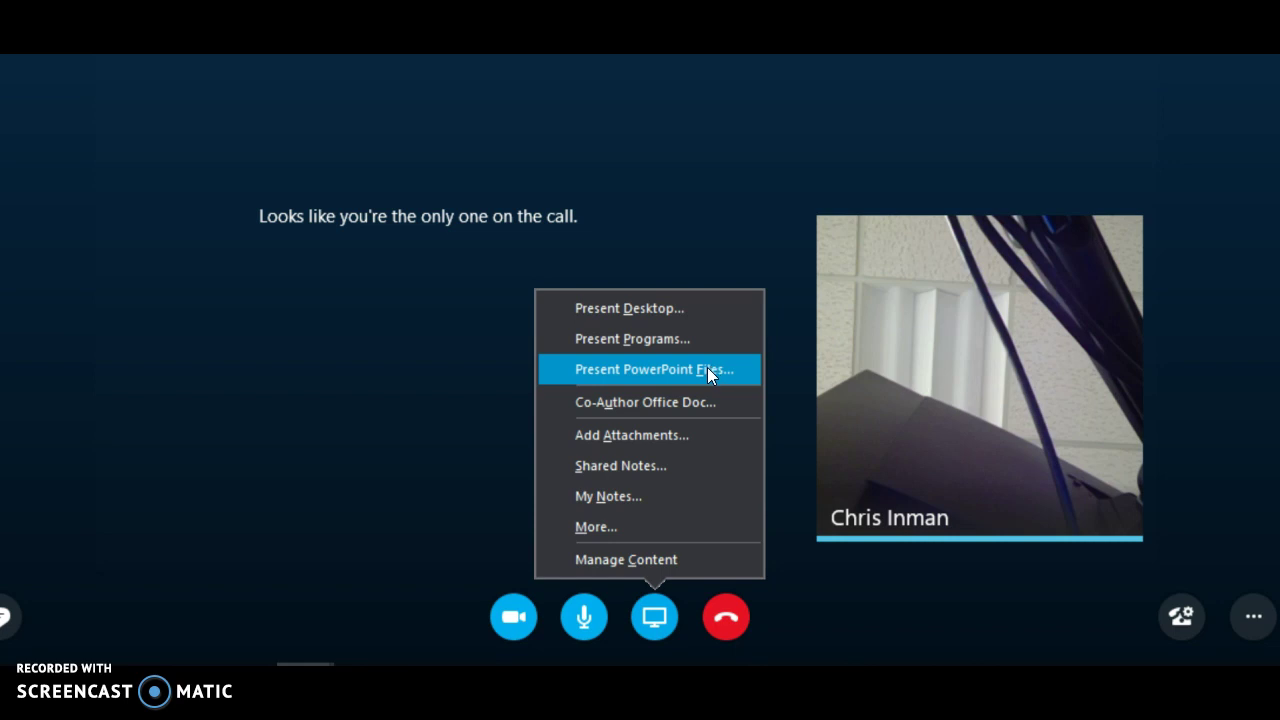
{"action": "left_click", "coordinate": [678, 320]}
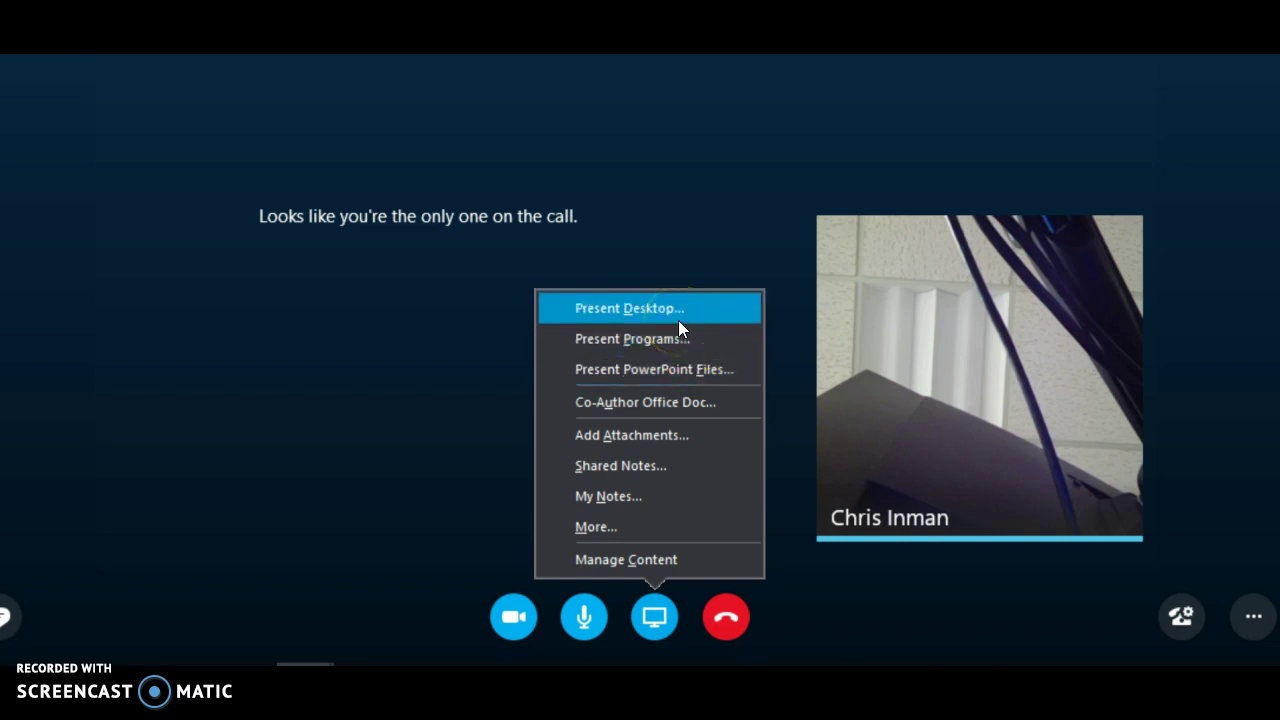
{"action": "left_click", "coordinate": [688, 318]}
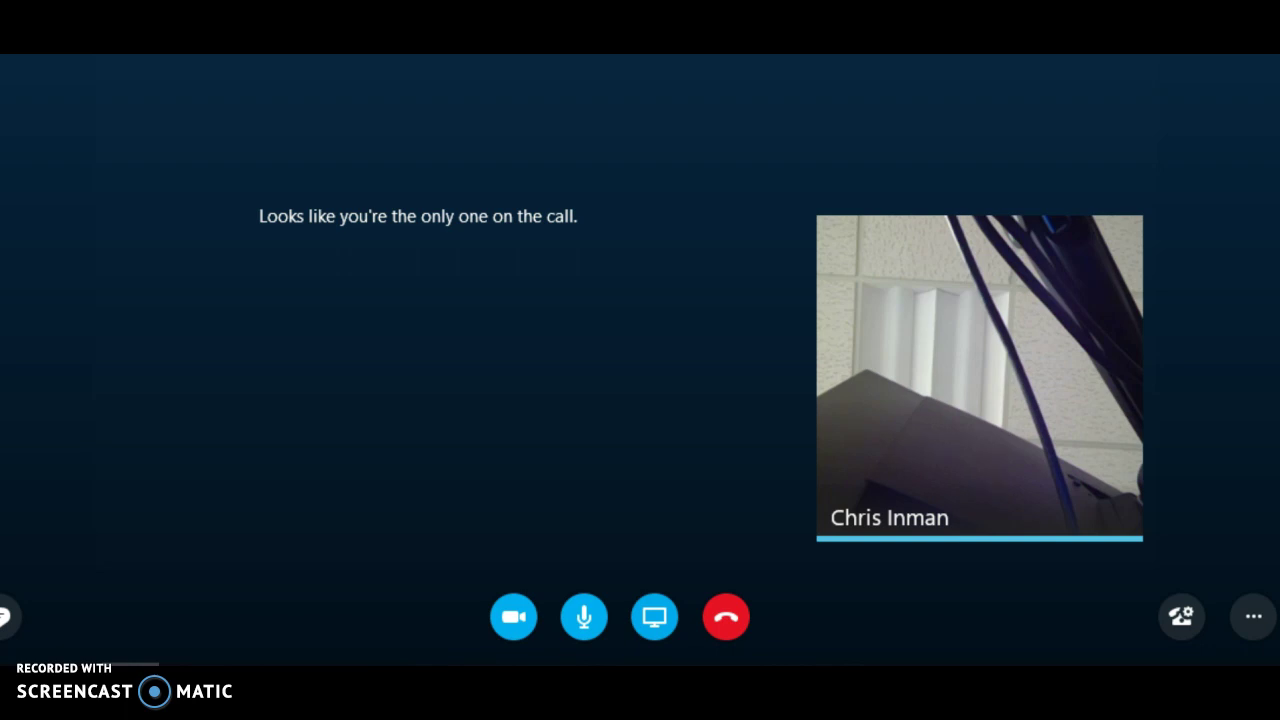
{"action": "left_click", "coordinate": [657, 617]}
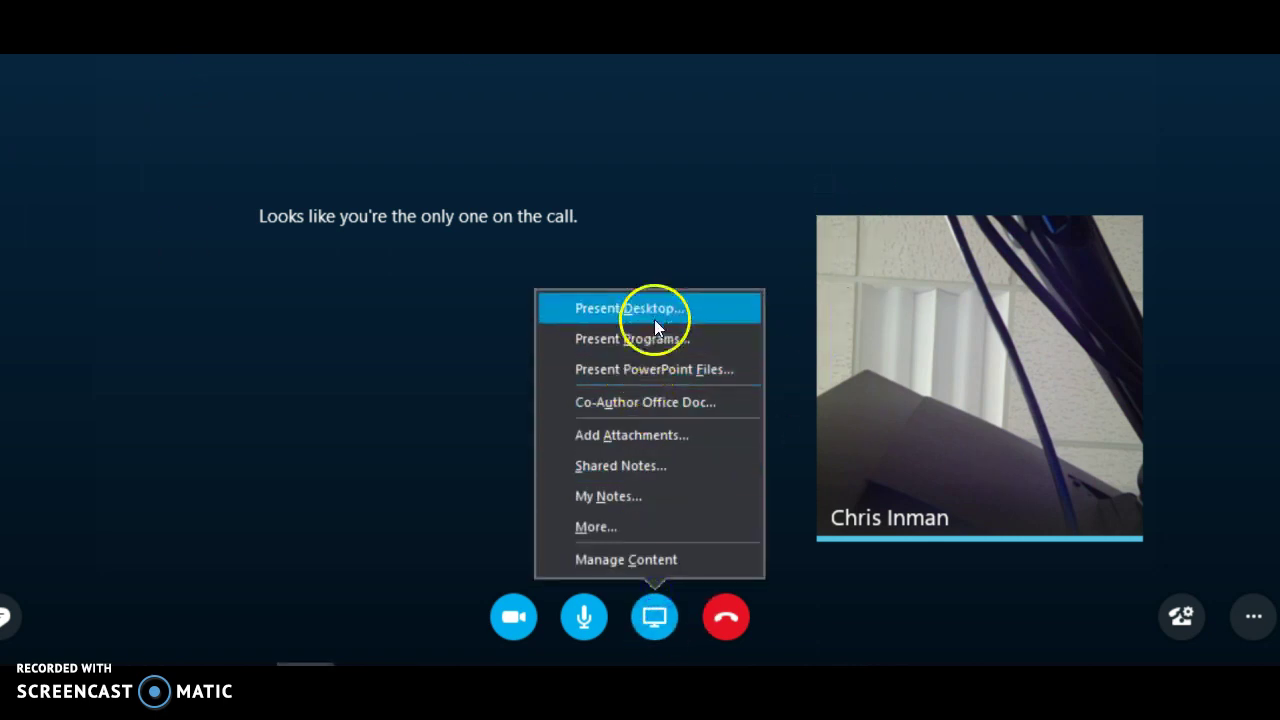
{"action": "left_click", "coordinate": [652, 314]}
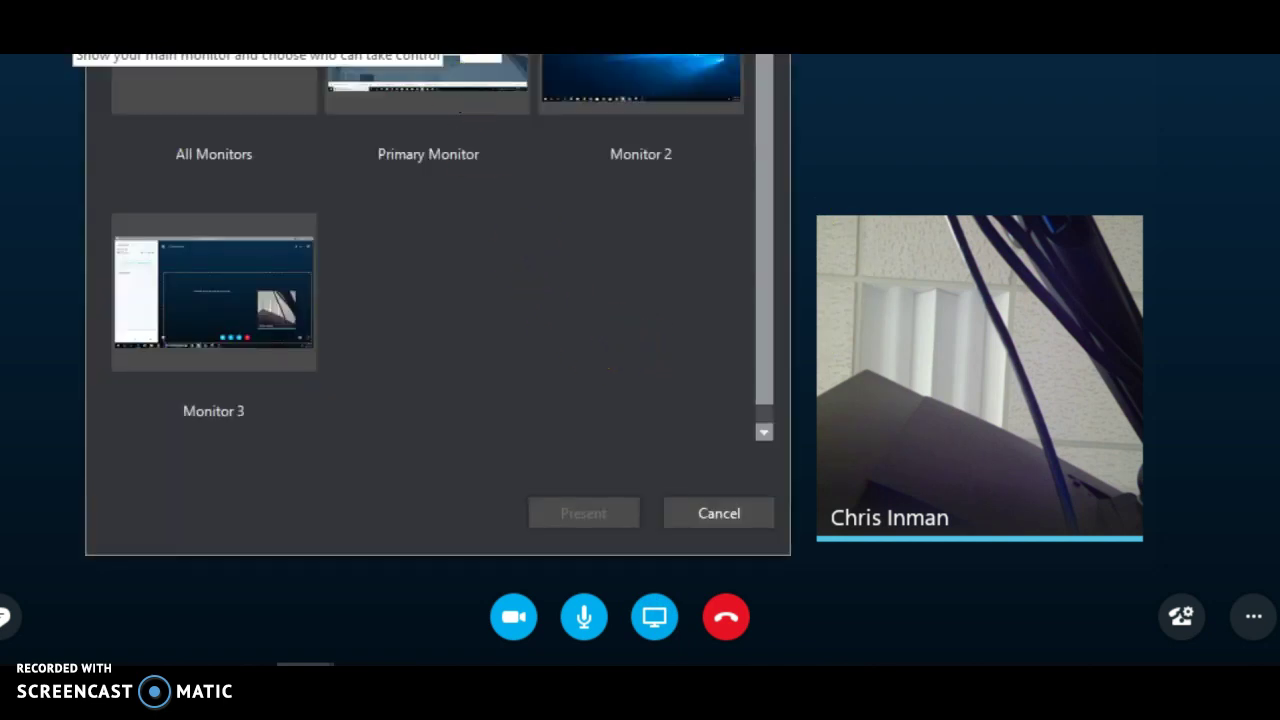
Present the Primary Monitor and acknowledge the FYI that everyone will see it.
{"action": "left_click", "coordinate": [428, 85]}
{"action": "left_click", "coordinate": [624, 518]}
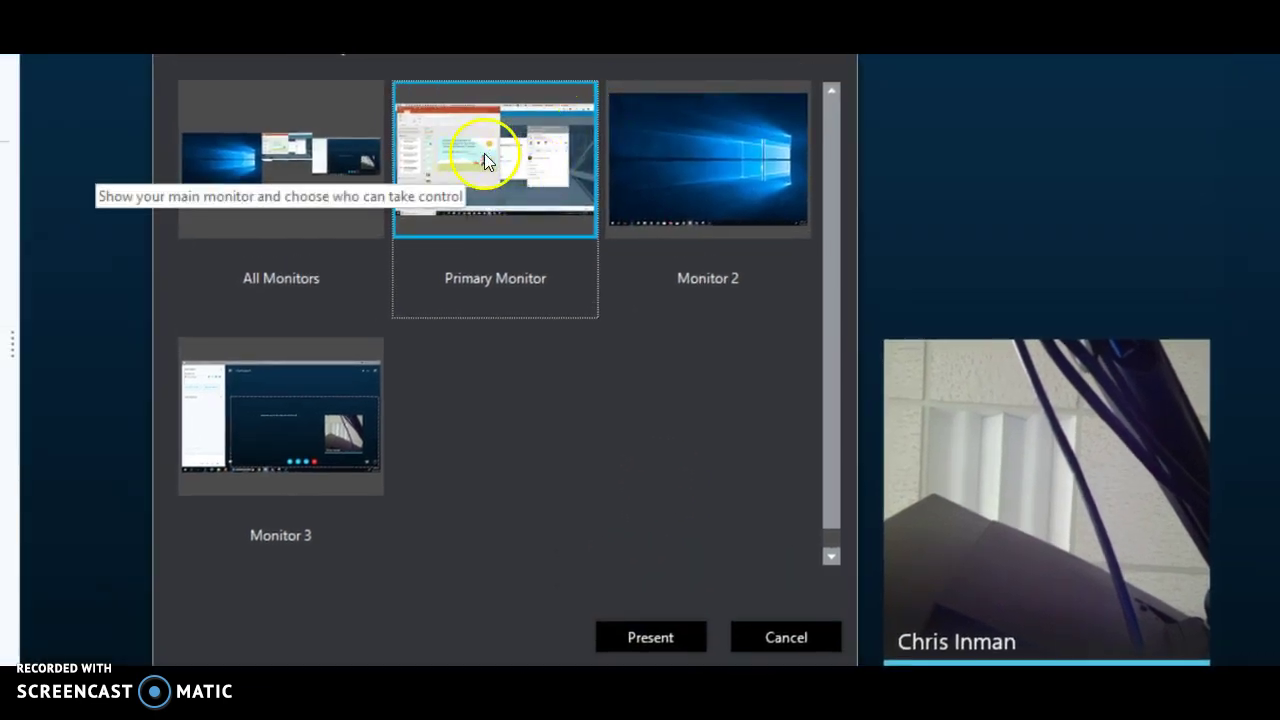
{"action": "left_click", "coordinate": [670, 636]}
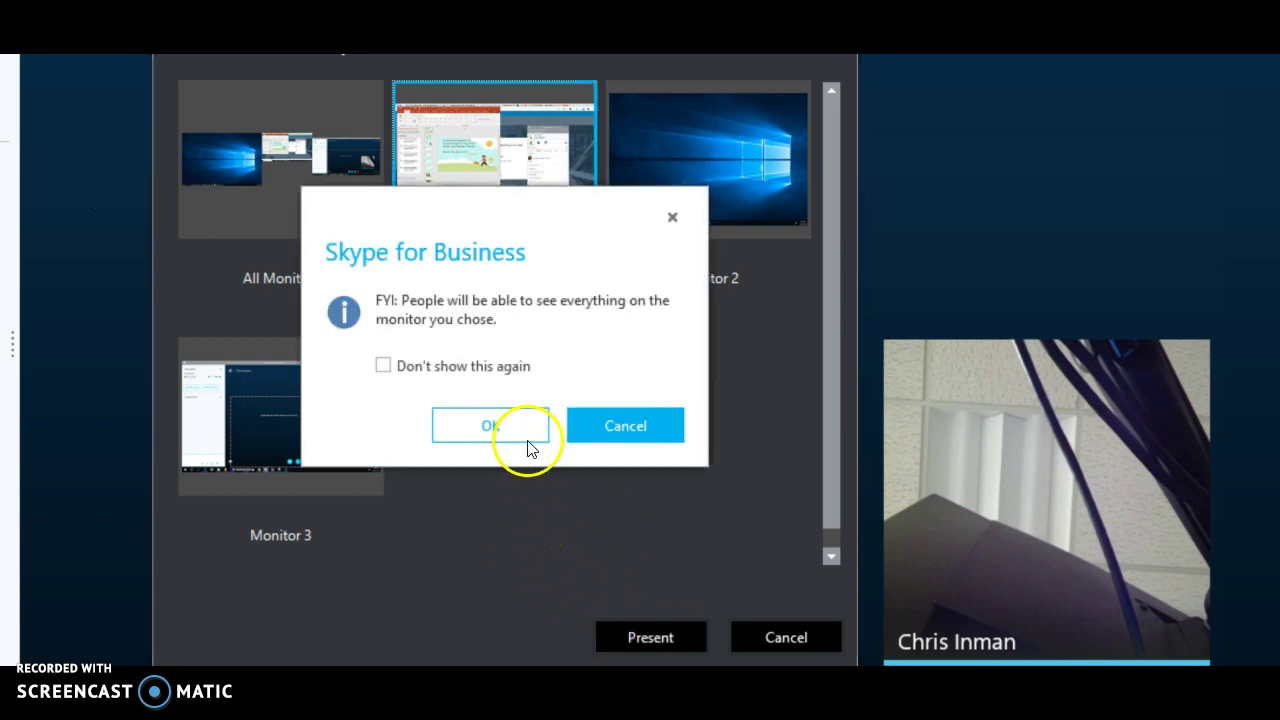
{"action": "left_click", "coordinate": [522, 424]}
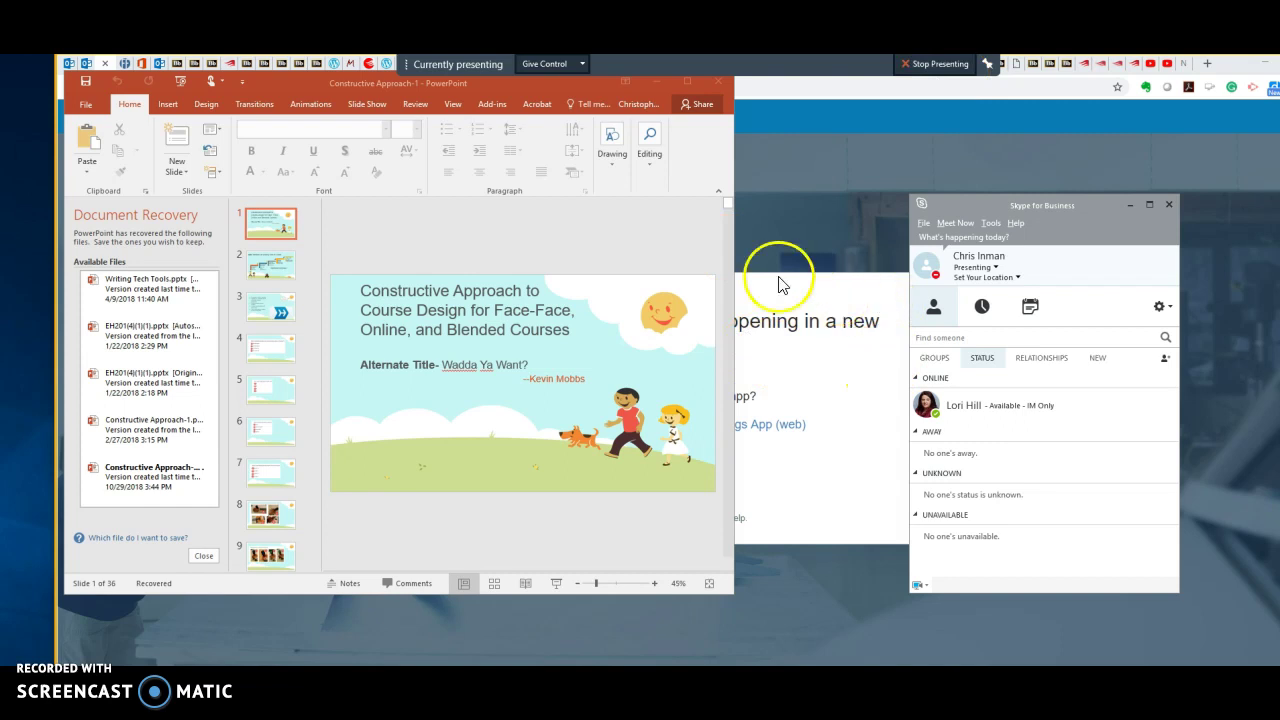
Maximize the Constructive Approach PowerPoint window and switch to its Slide Show tab.
{"action": "left_click", "coordinate": [688, 82]}
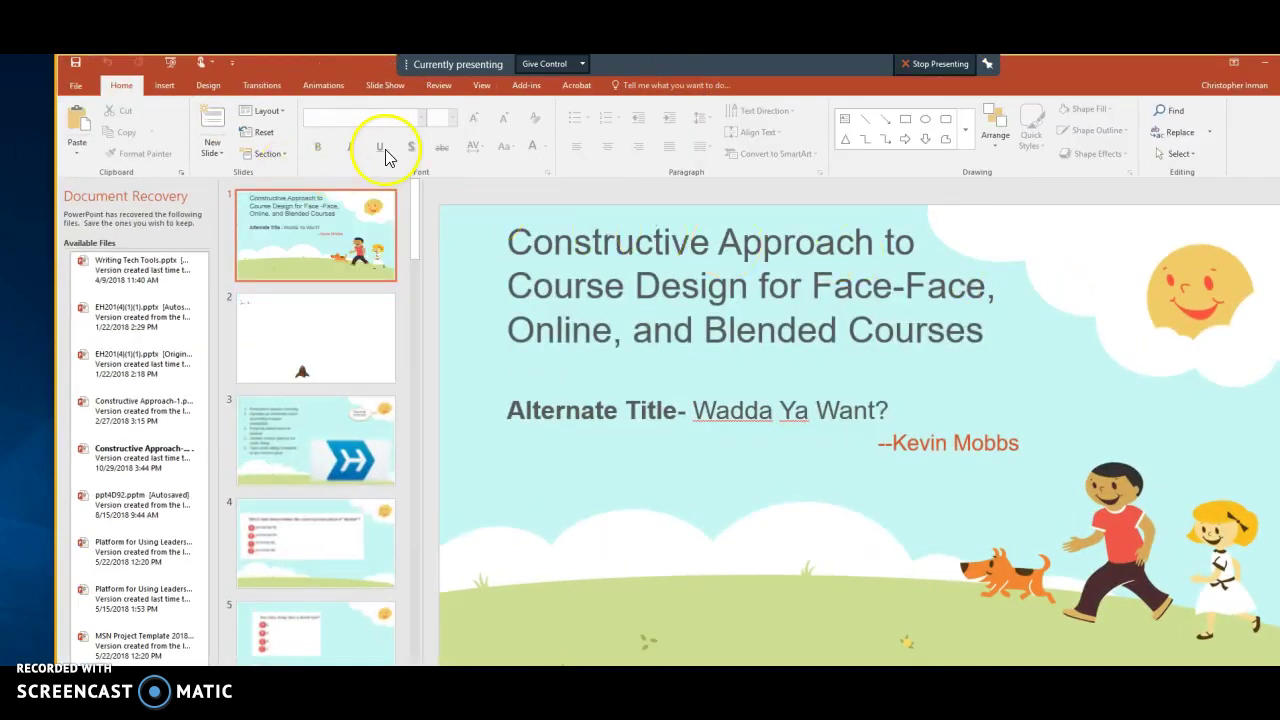
{"action": "left_click", "coordinate": [384, 87]}
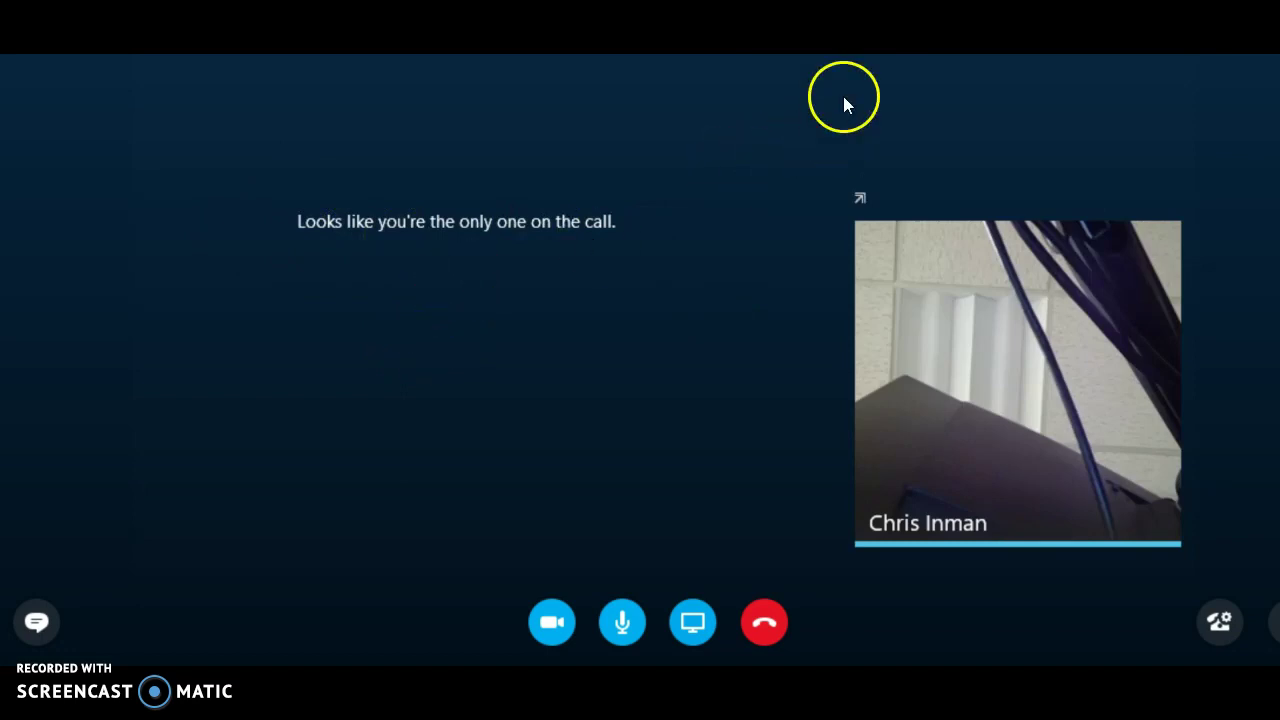
Leave the Practice Skype Meeting with the red hang-up button.
{"action": "left_click", "coordinate": [776, 622]}
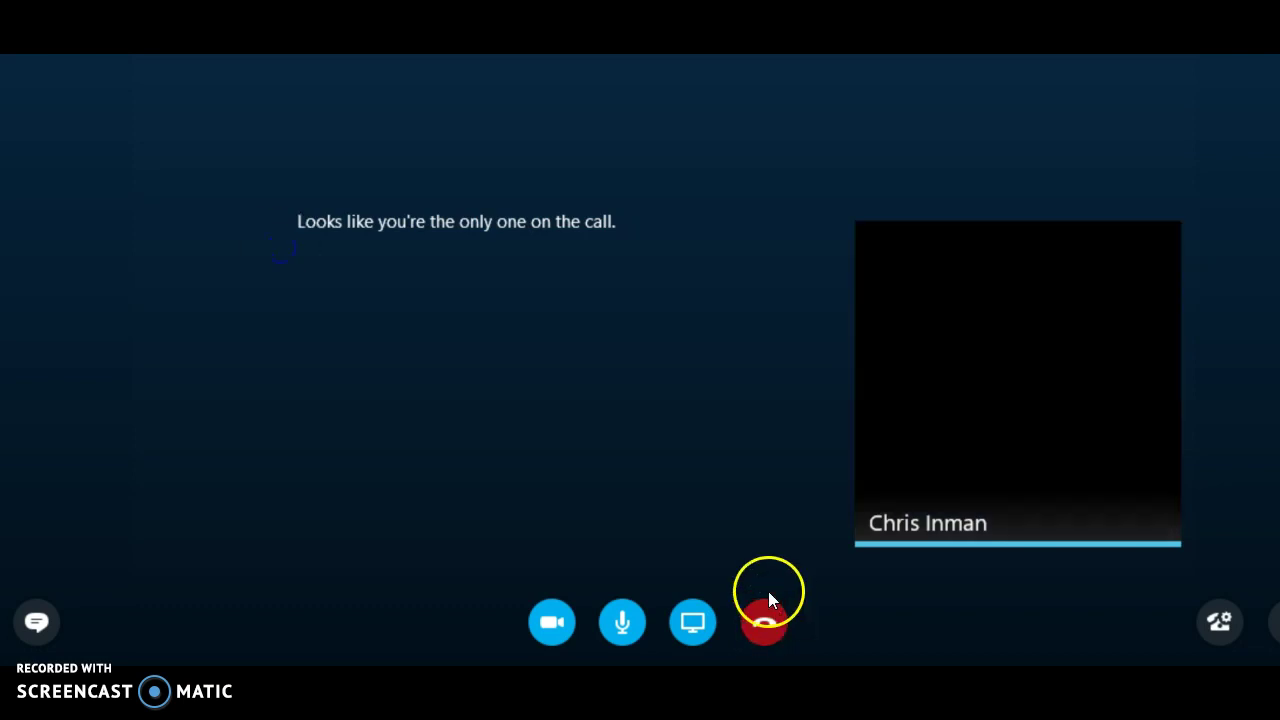